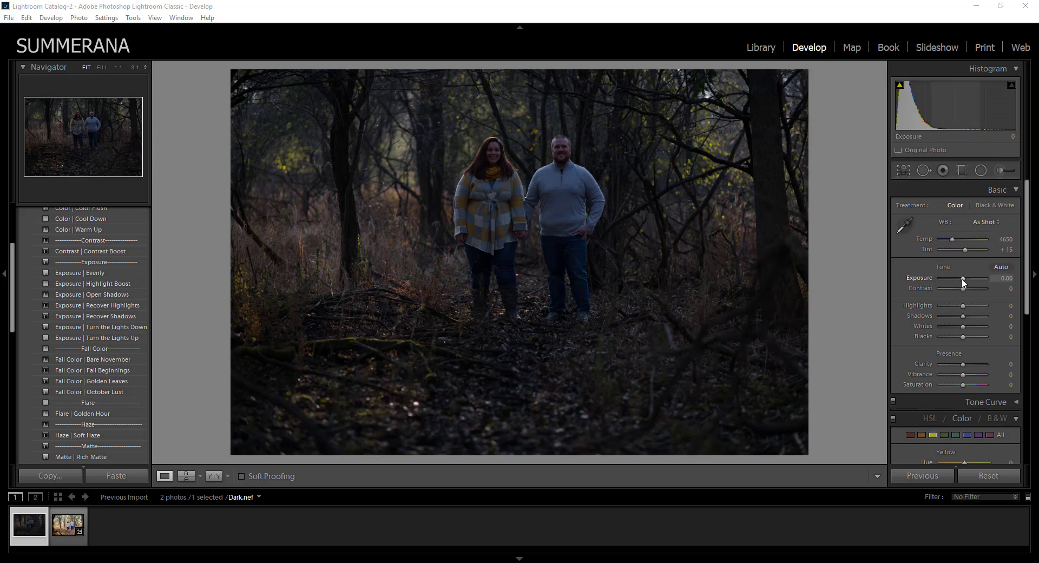
# - Boost Exposure on Dark.nef, pull it back, and settle at +2.14
pyautogui.moveTo(963, 277); pyautogui.dragTo(973, 281)
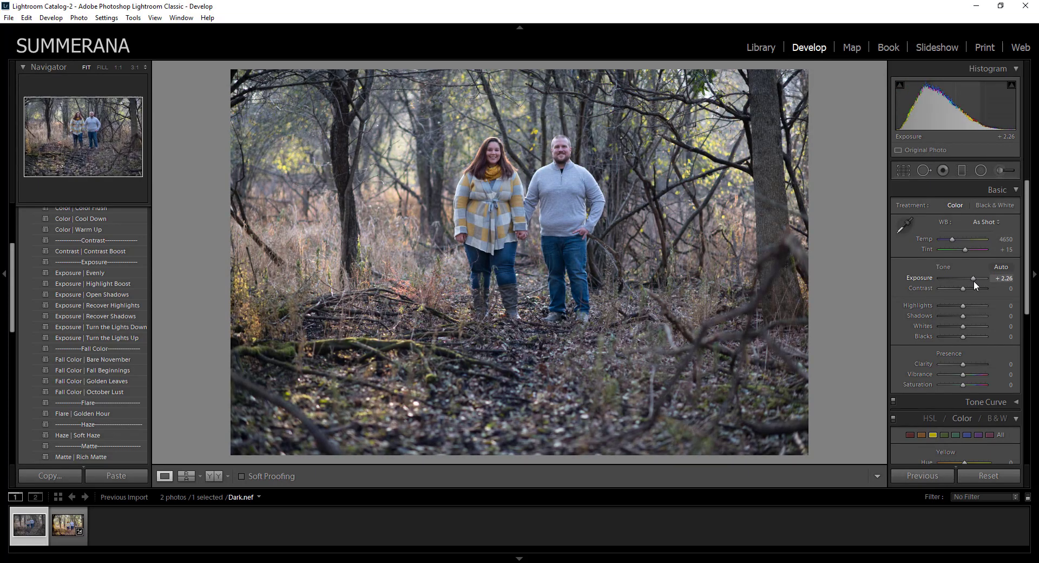
pyautogui.hotkey('ctrl', 'z')
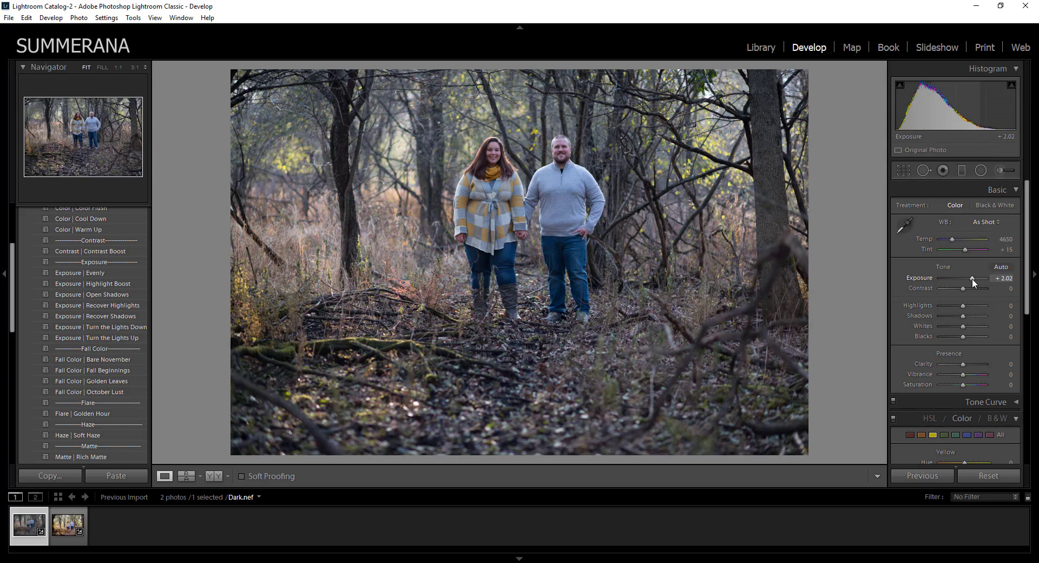
pyautogui.moveTo(972, 278); pyautogui.dragTo(972, 279)
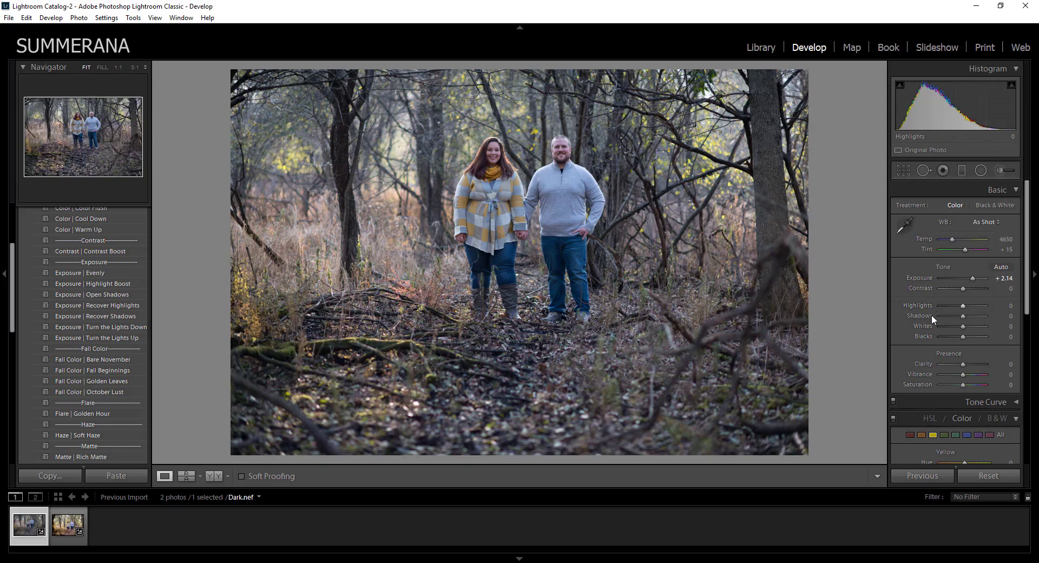
# - Set Shadows +19, Blacks +2 and Highlights -12 in the Basic panel
pyautogui.moveTo(964, 314); pyautogui.dragTo(971, 327)
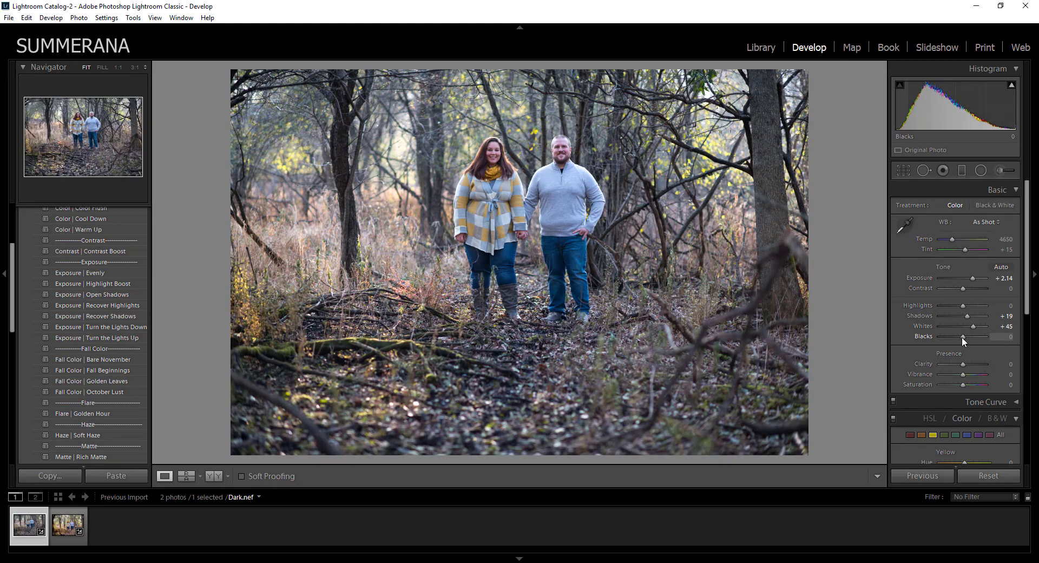
pyautogui.moveTo(965, 337); pyautogui.dragTo(961, 337)
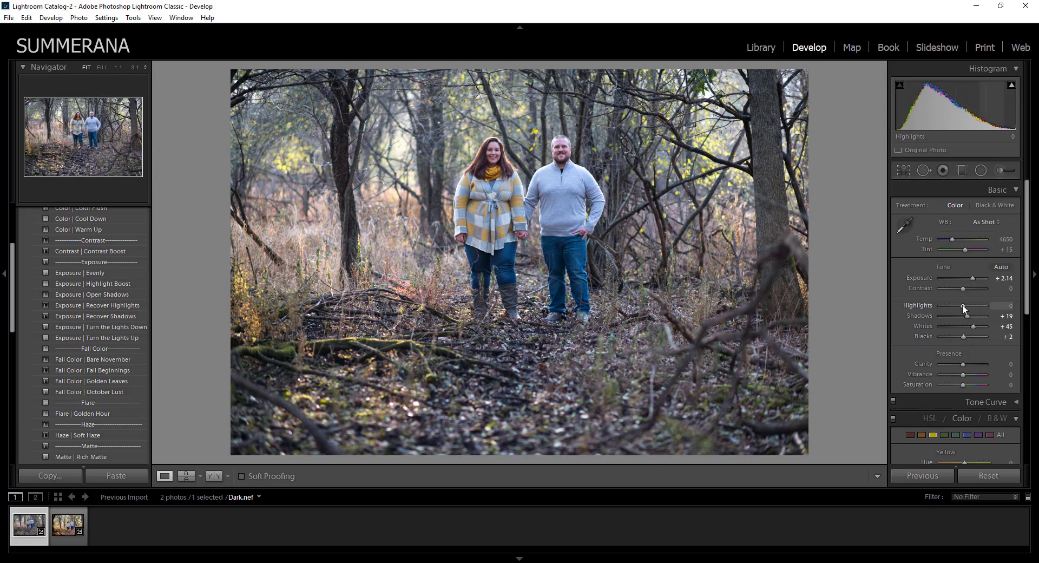
pyautogui.moveTo(963, 305)
pyautogui.mouseDown()
pyautogui.moveTo(980, 307)
pyautogui.moveTo(949, 305)
pyautogui.moveTo(969, 308)
pyautogui.moveTo(959, 310)
pyautogui.mouseUp()
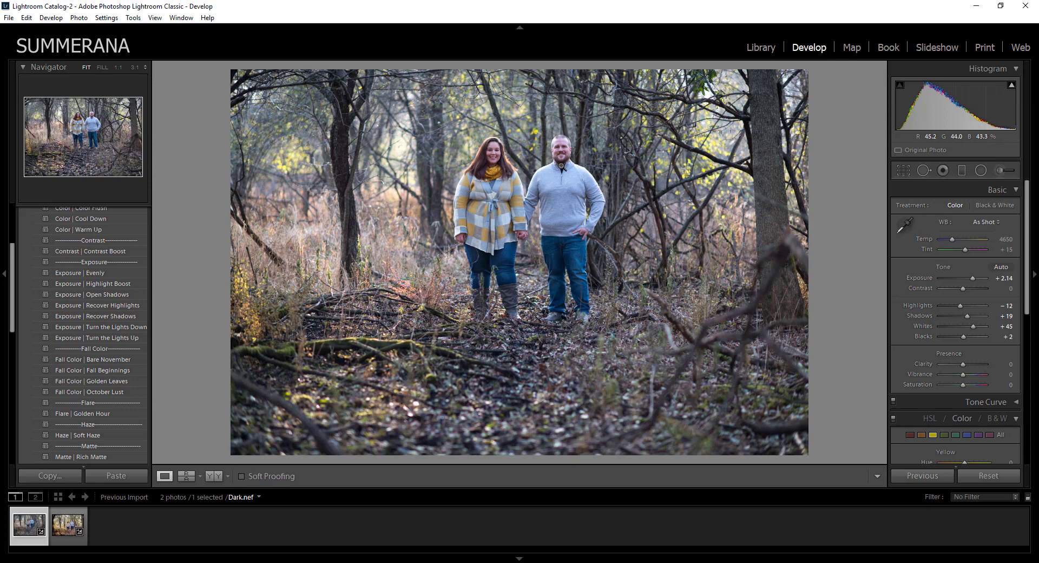
# - Sample the grey sweater for white balance, set Temp to 4976 and Vibrance to +45
pyautogui.click(905, 228)
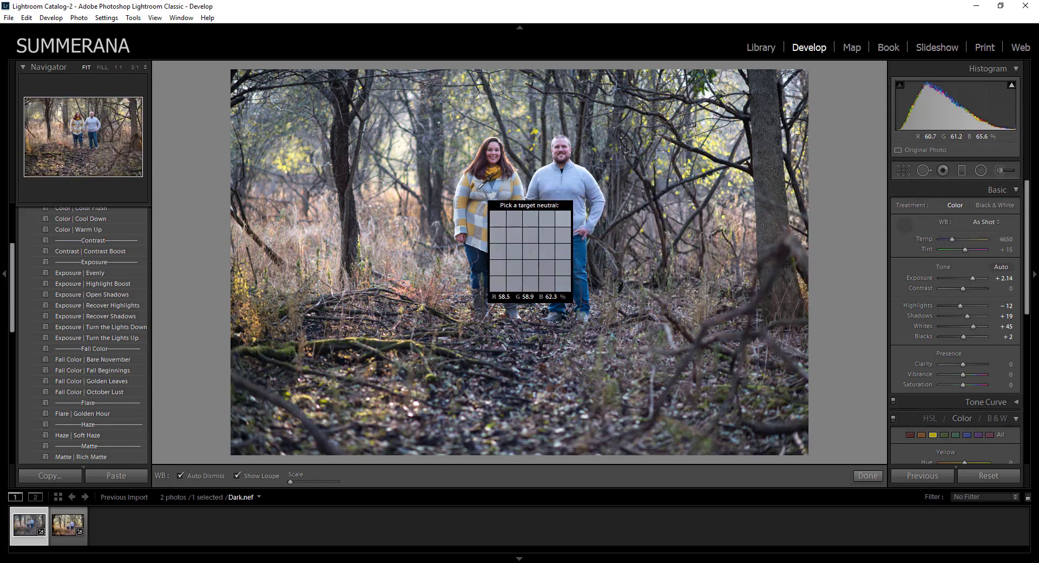
pyautogui.click(507, 187)
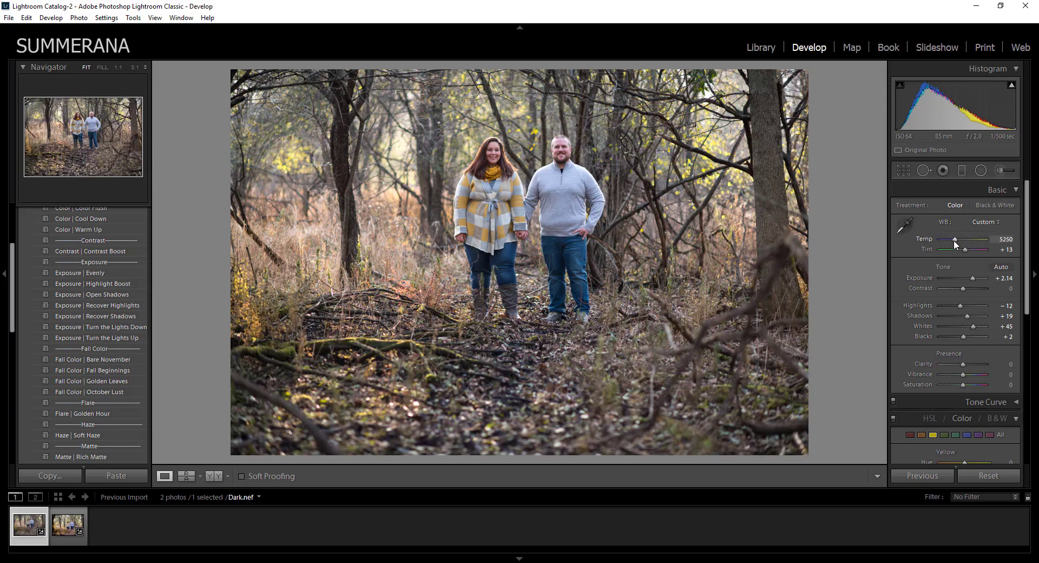
pyautogui.moveTo(954, 239)
pyautogui.mouseDown()
pyautogui.moveTo(966, 249)
pyautogui.moveTo(952, 239)
pyautogui.mouseUp()
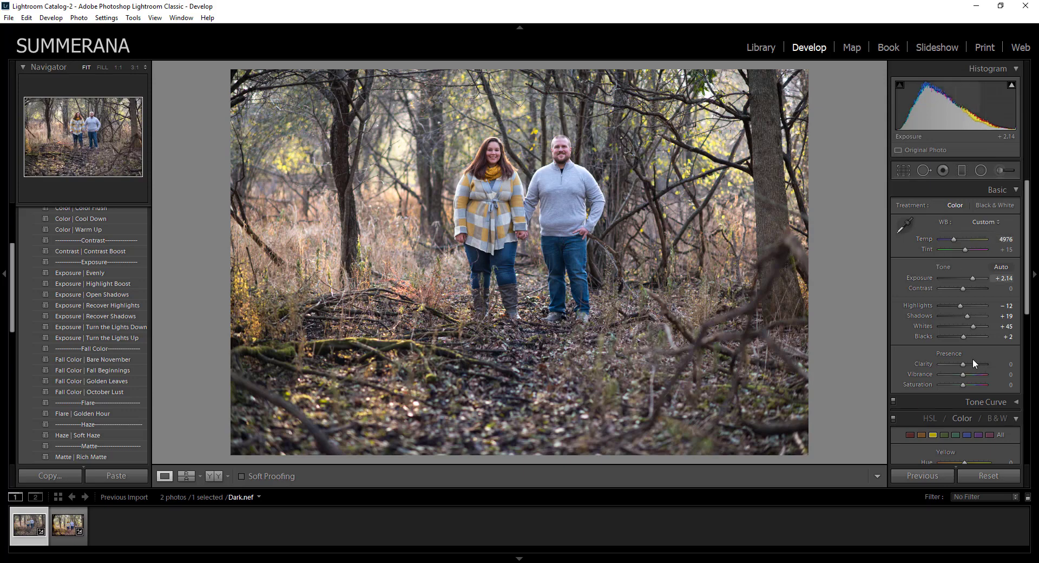
pyautogui.moveTo(963, 377); pyautogui.dragTo(973, 375)
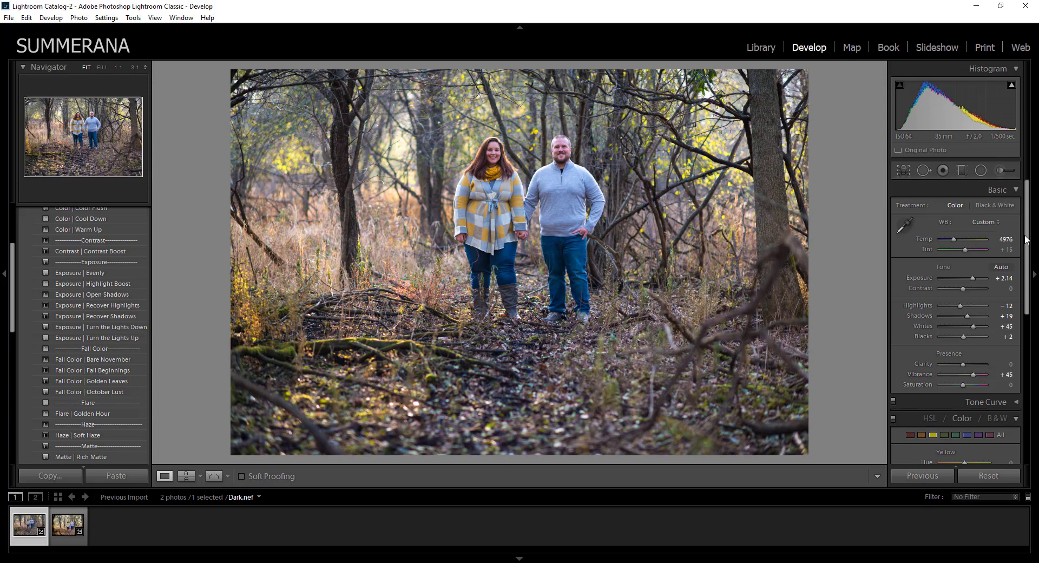
pyautogui.moveTo(1027, 250); pyautogui.dragTo(1027, 397)
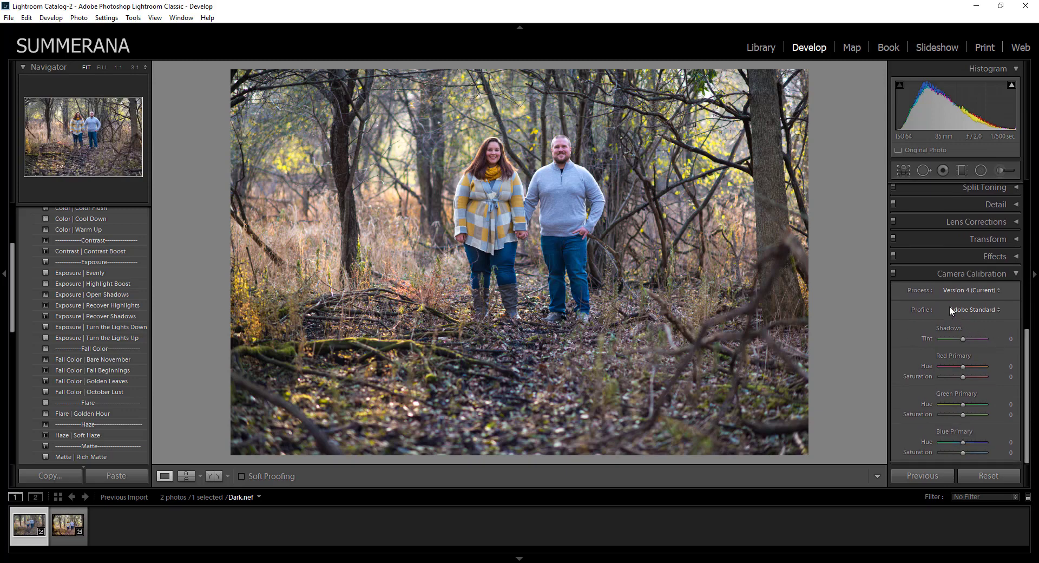
# - Try the Camera Landscape profile in Camera Calibration, then settle on Camera Vivid
pyautogui.click(1015, 274)
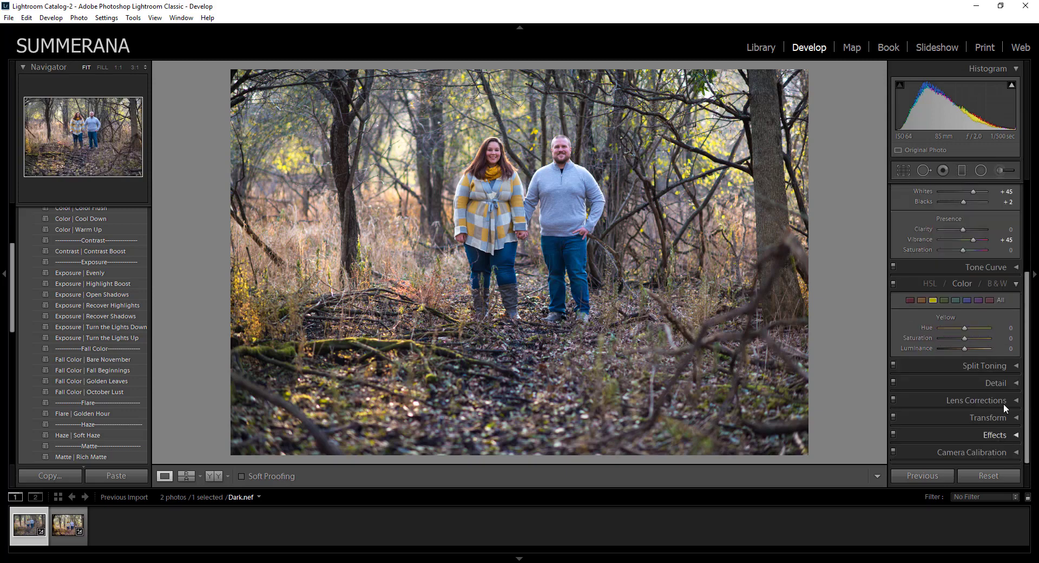
pyautogui.click(1016, 452)
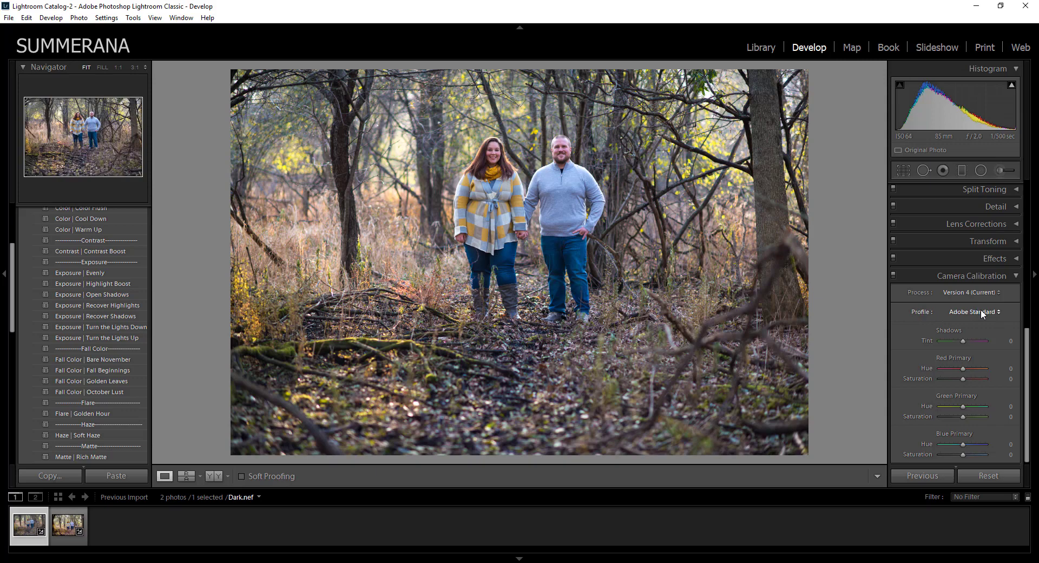
pyautogui.click(995, 314)
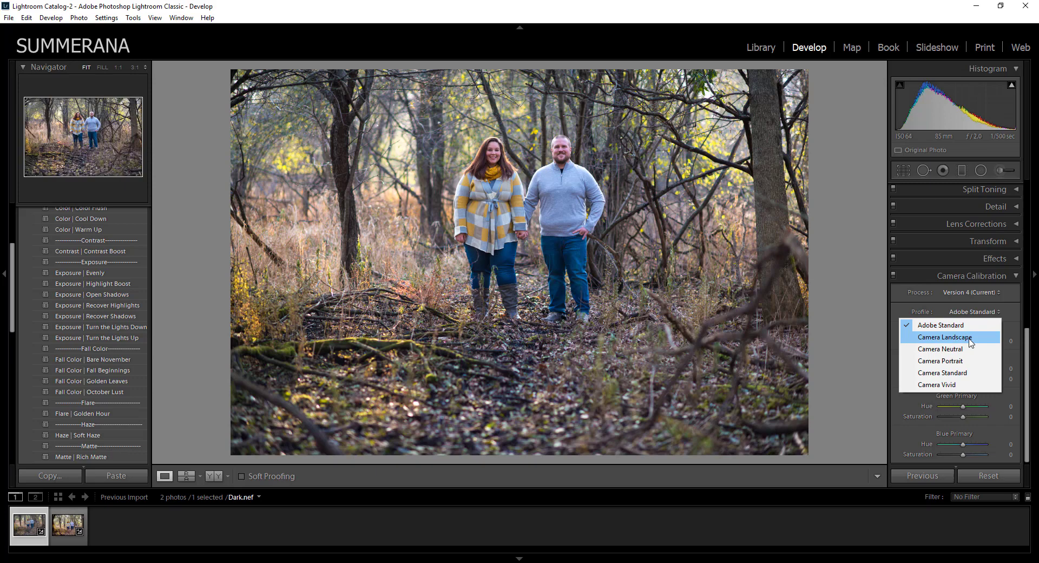
pyautogui.click(962, 338)
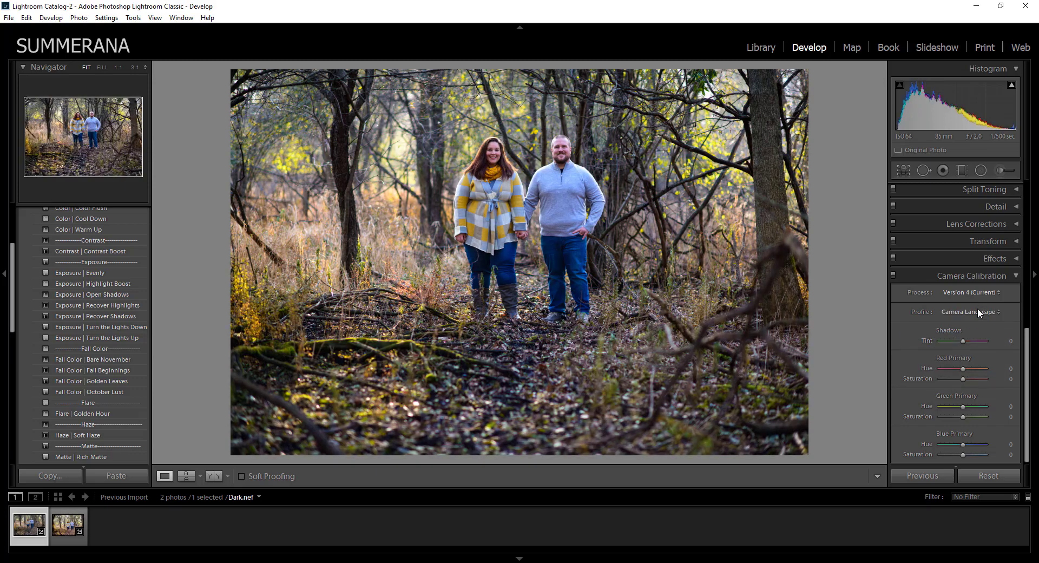
pyautogui.click(977, 308)
pyautogui.click(939, 386)
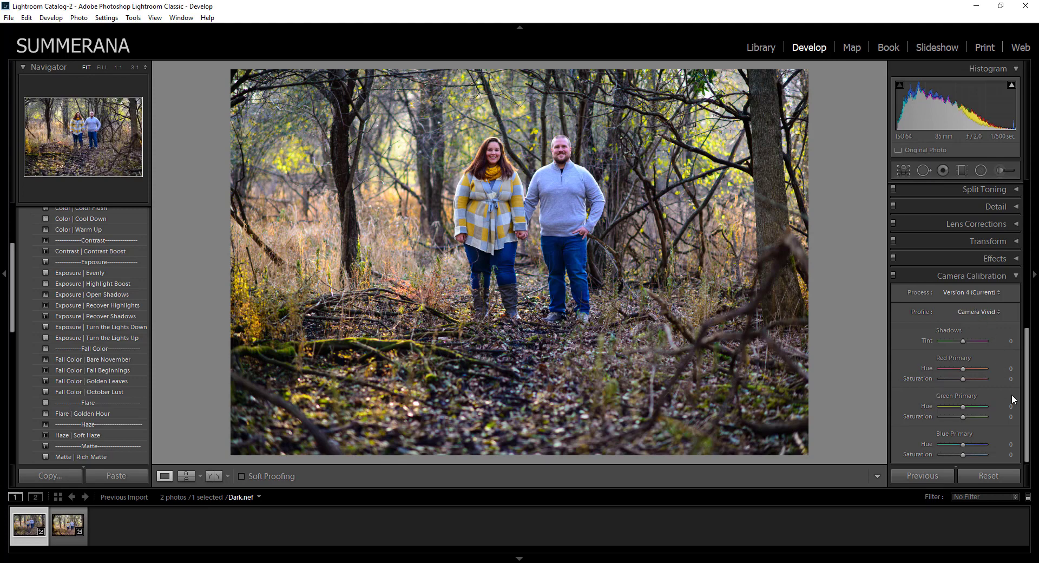
pyautogui.scroll(10, 1027, 398)
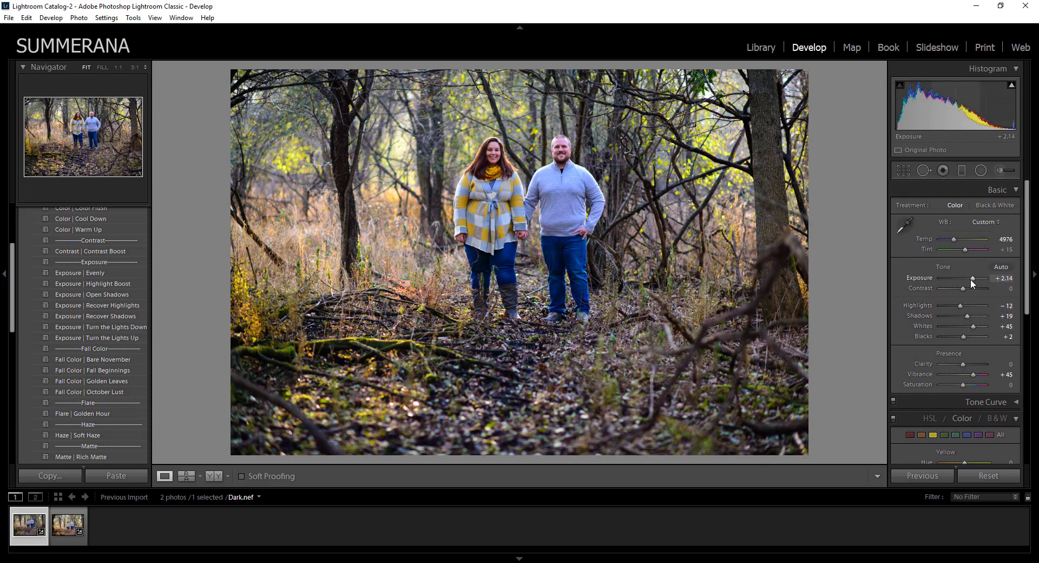
# - Raise Shadows to +100 and cut Blue saturation to -40 in HSL
pyautogui.moveTo(967, 316); pyautogui.dragTo(984, 320)
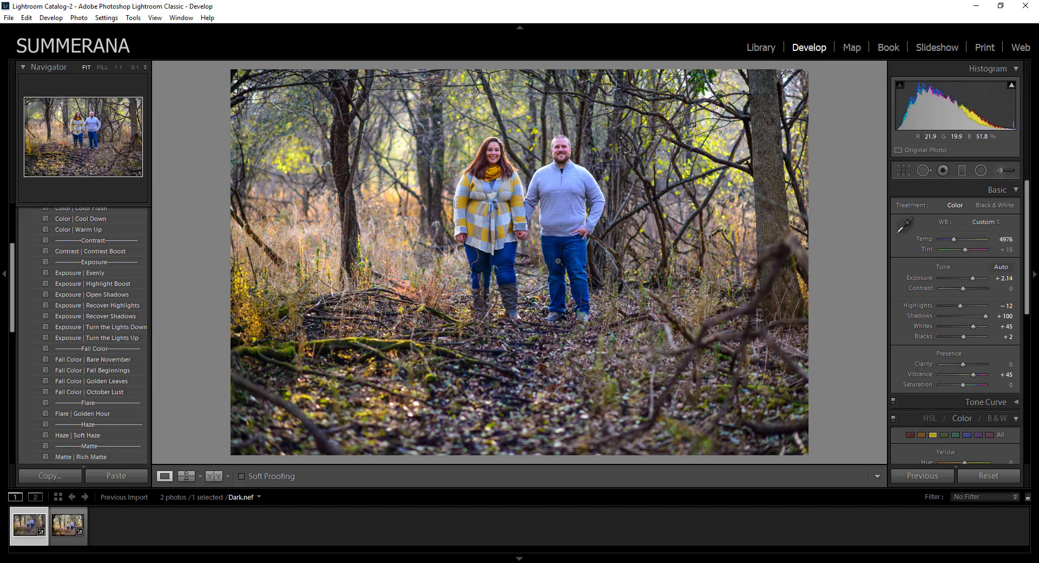
pyautogui.moveTo(1034, 216); pyautogui.dragTo(1033, 301)
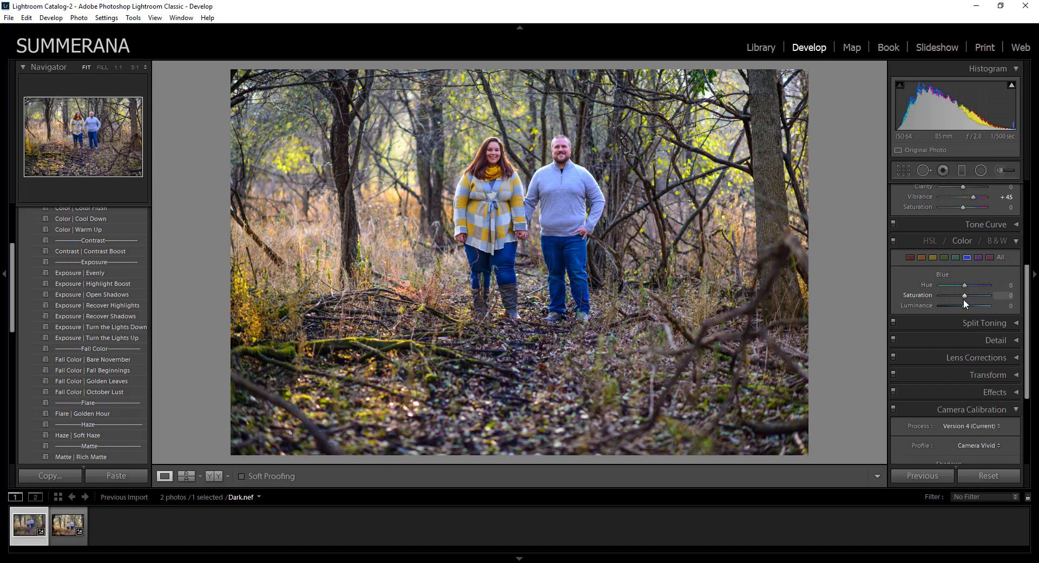
pyautogui.moveTo(964, 299); pyautogui.dragTo(960, 299)
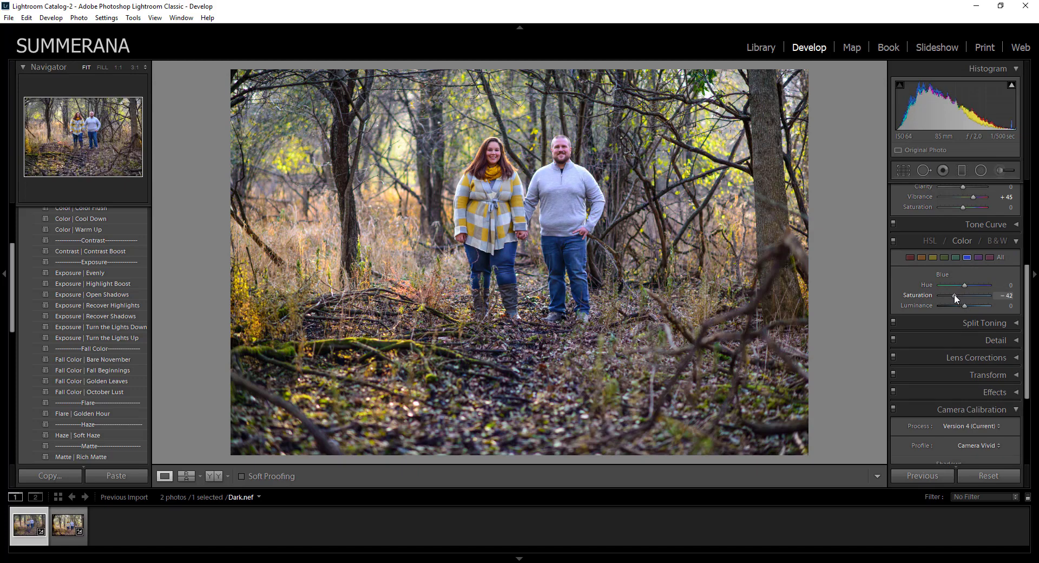
pyautogui.moveTo(955, 295); pyautogui.dragTo(955, 297)
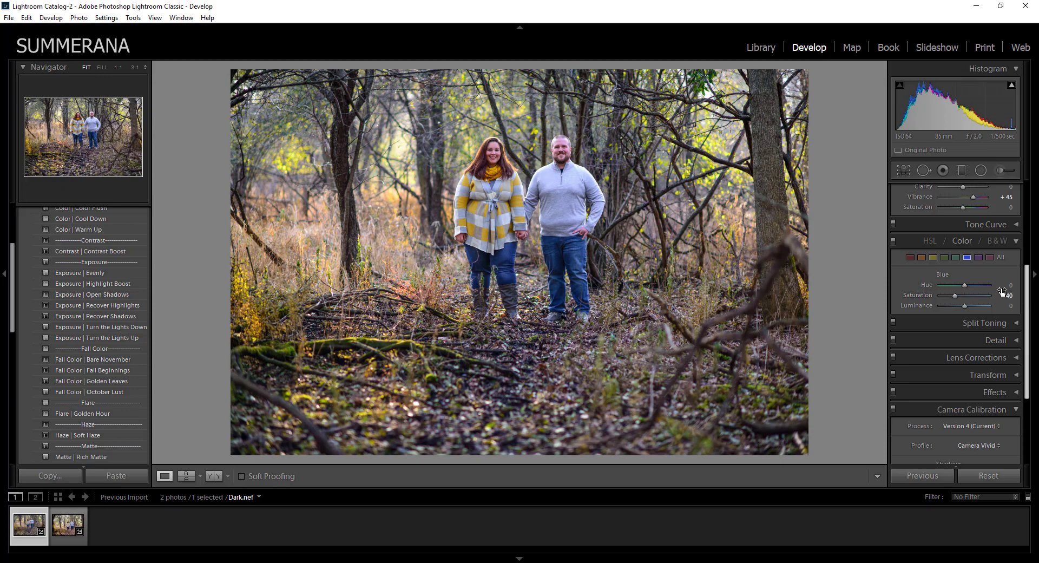
# - Shift the Green hue to +40, leaving Reds at zero, and warm Temp to 5095
pyautogui.click(923, 257)
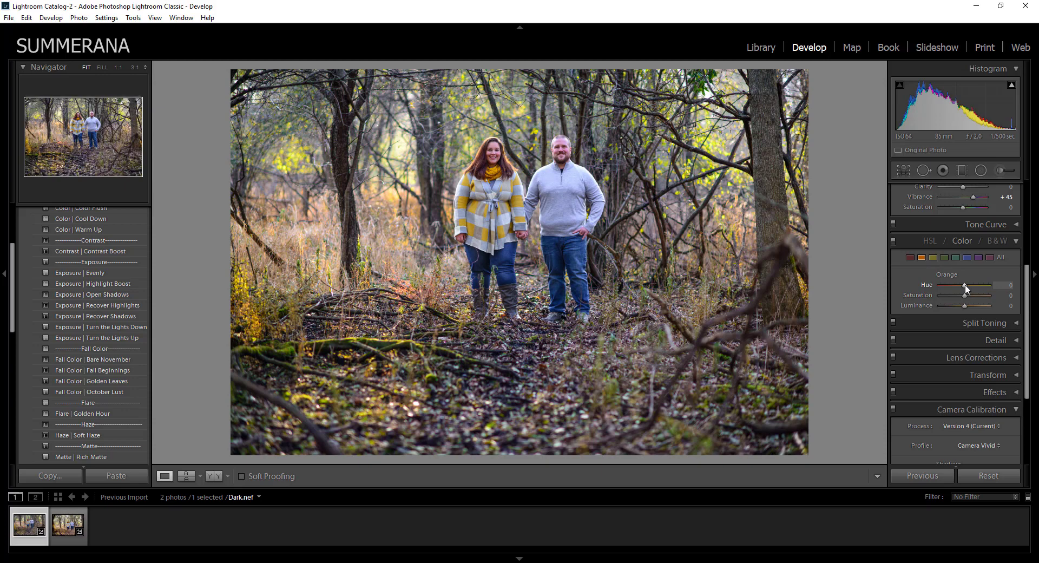
pyautogui.click(910, 257)
pyautogui.moveTo(964, 285); pyautogui.dragTo(963, 295)
pyautogui.doubleClick(963, 295)
pyautogui.click(944, 257)
pyautogui.moveTo(965, 284); pyautogui.dragTo(974, 285)
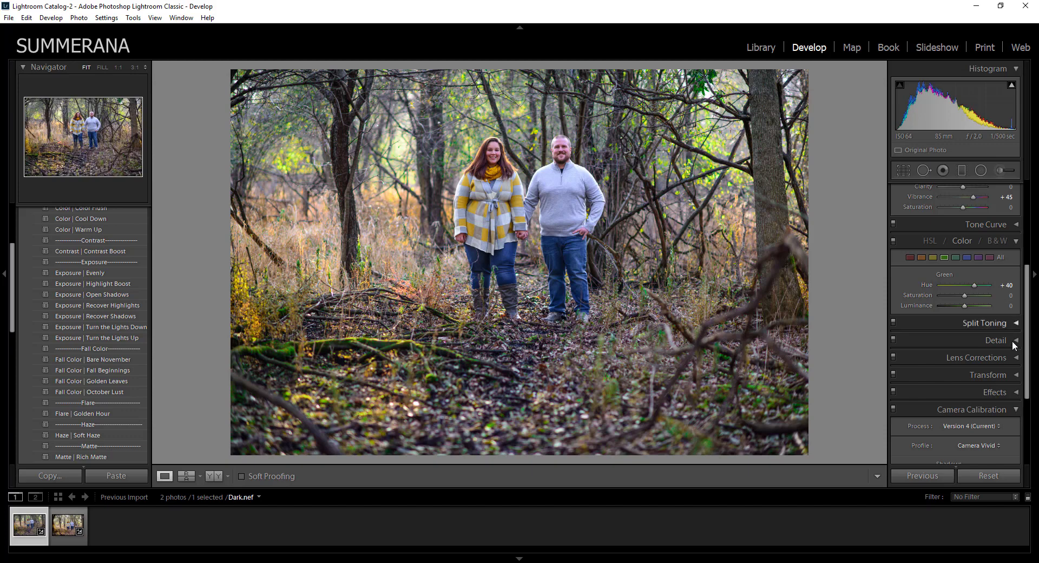
pyautogui.moveTo(1027, 338); pyautogui.dragTo(1027, 255)
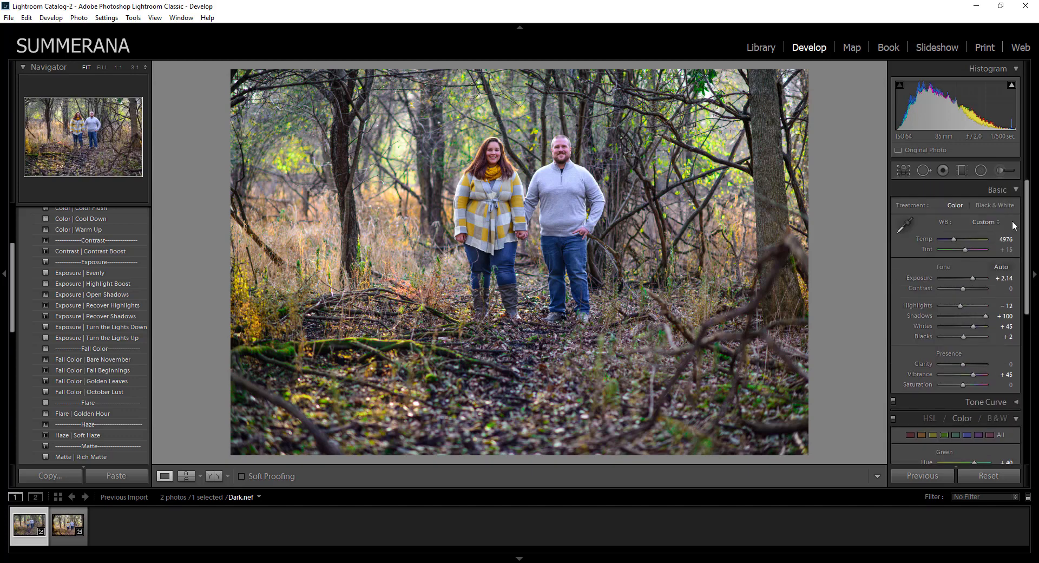
pyautogui.moveTo(954, 239); pyautogui.dragTo(954, 239)
# - Show Before/After side by side and sample a neutral spot, giving Temp 5250 and Tint +15
pyautogui.click(213, 476)
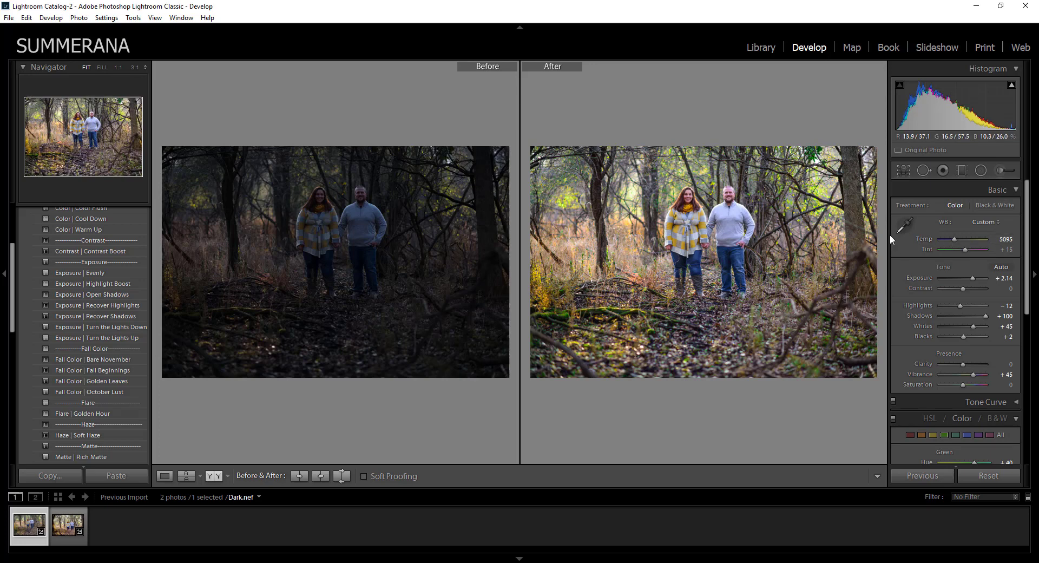
pyautogui.click(904, 223)
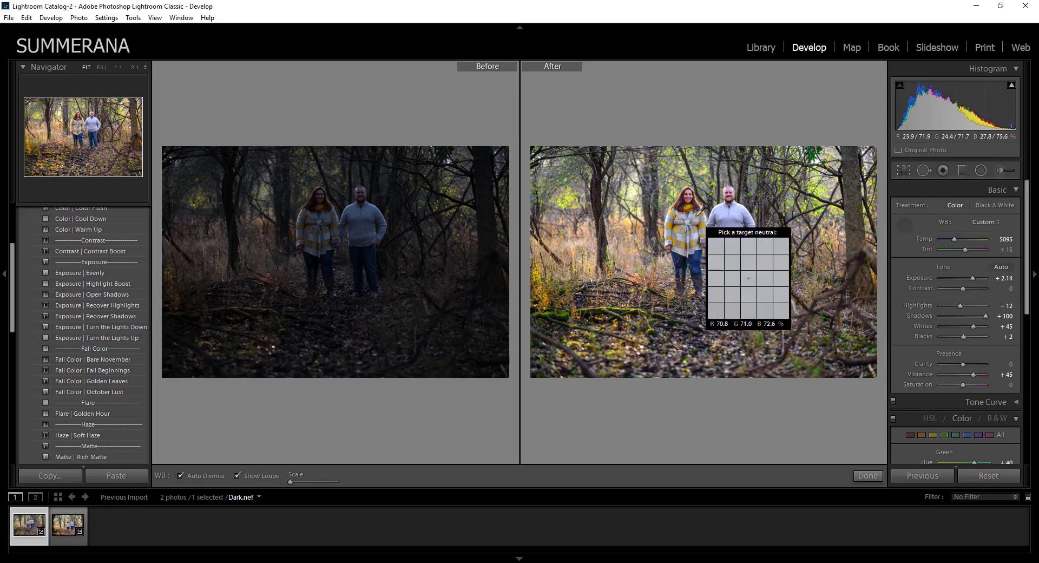
pyautogui.click(696, 215)
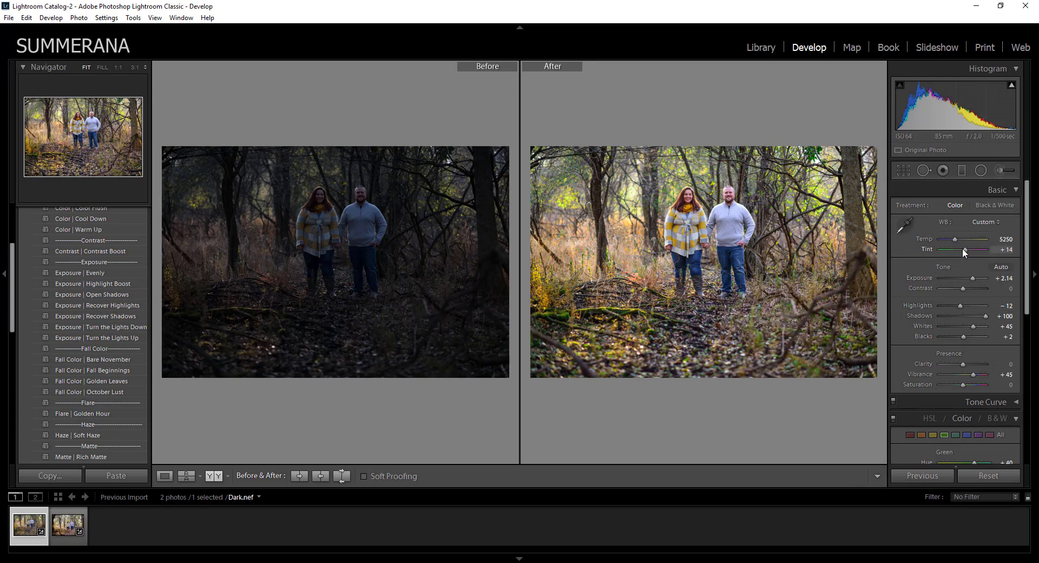
pyautogui.moveTo(963, 248); pyautogui.dragTo(964, 248)
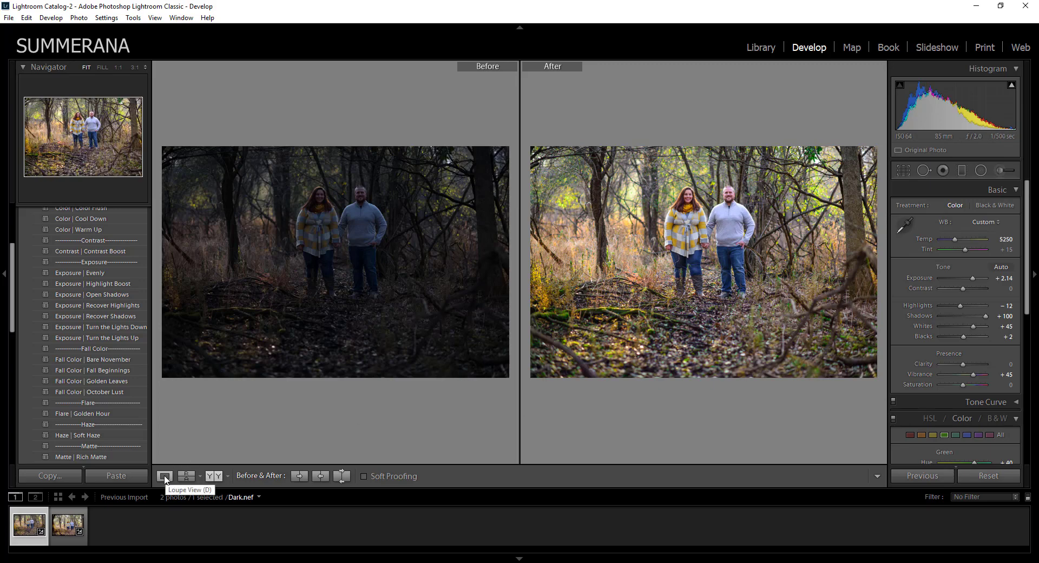
pyautogui.click(164, 478)
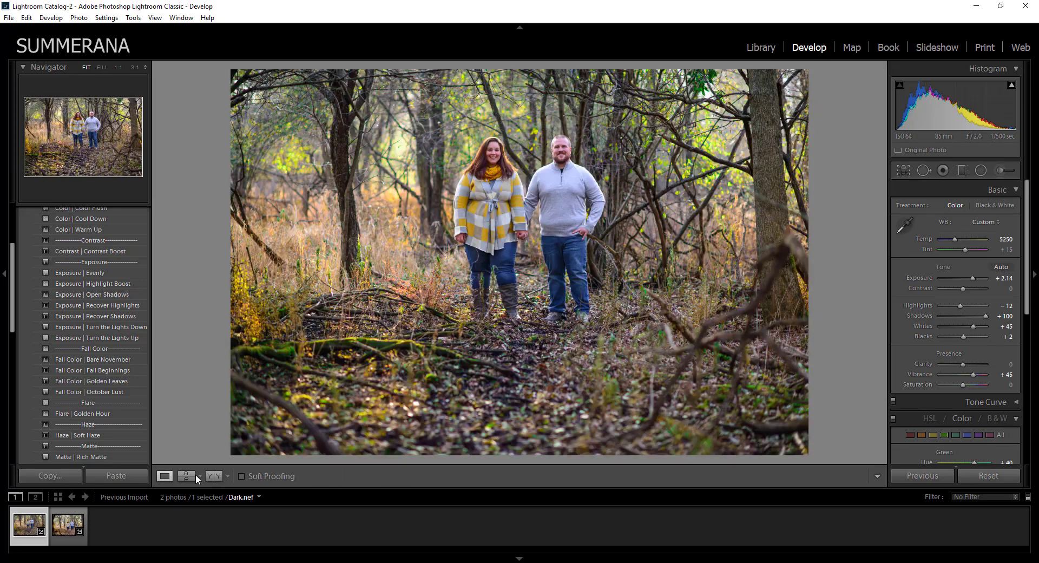
pyautogui.click(978, 475)
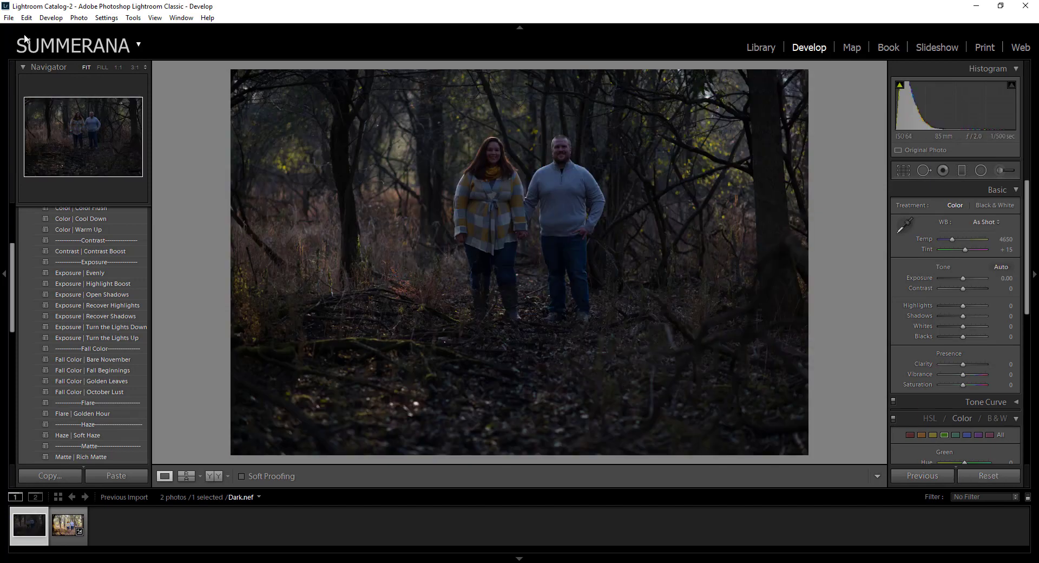
pyautogui.click(26, 18)
pyautogui.click(38, 30)
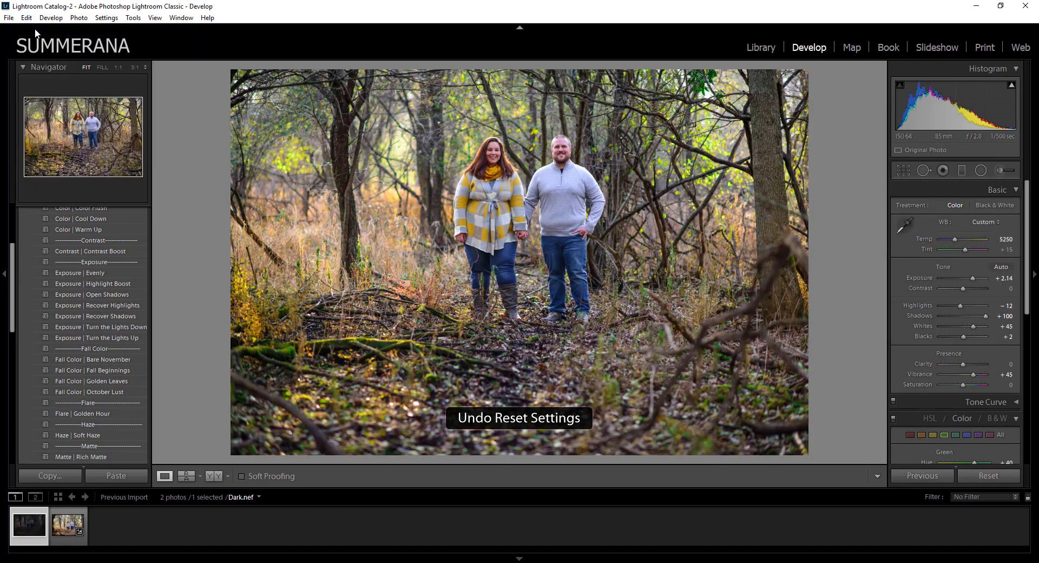
pyautogui.click(209, 476)
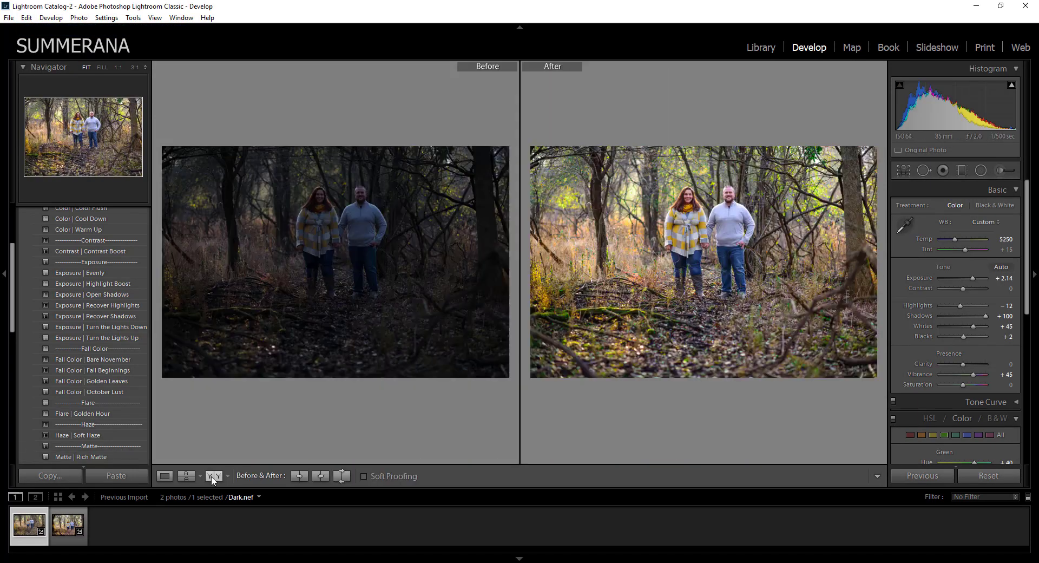